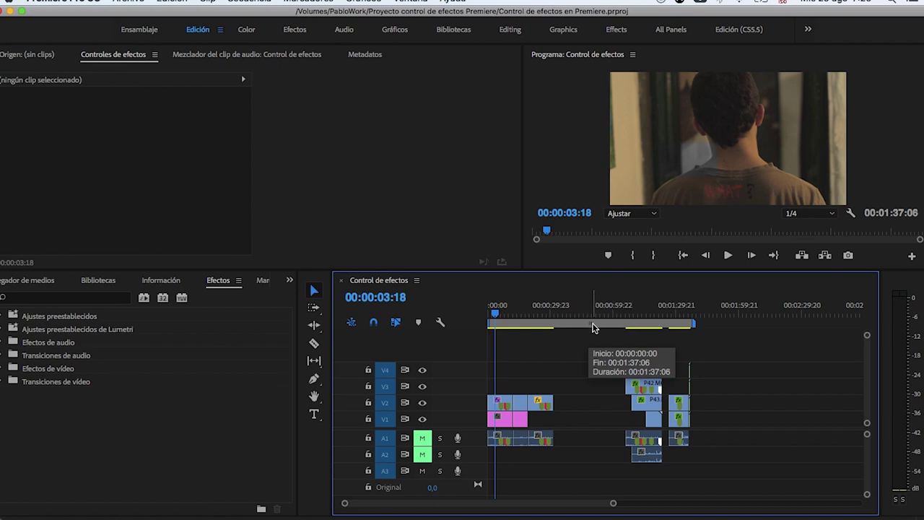
- Move the playhead to 00:00:45:16, keeping the work area bar shown over the timeline
drag(594, 324, 571, 328)
right_click(548, 313)
click(440, 293)
click(418, 281)
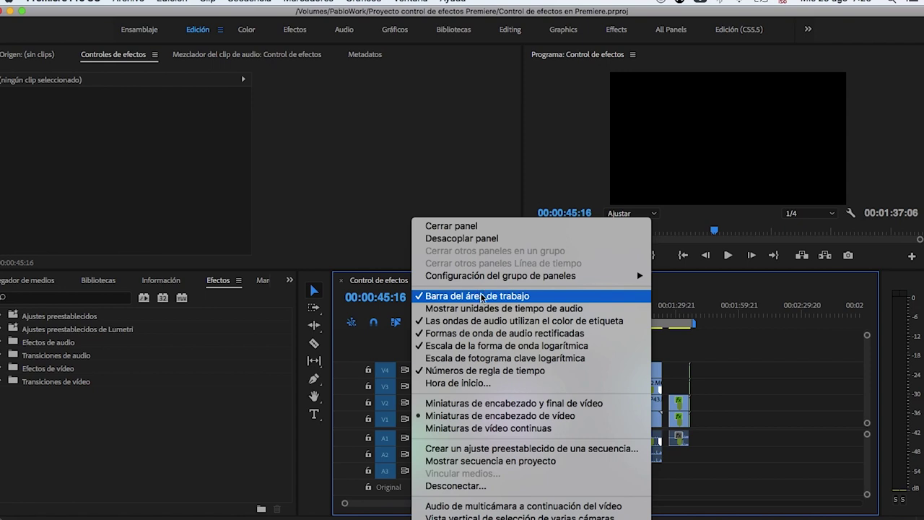
click(598, 323)
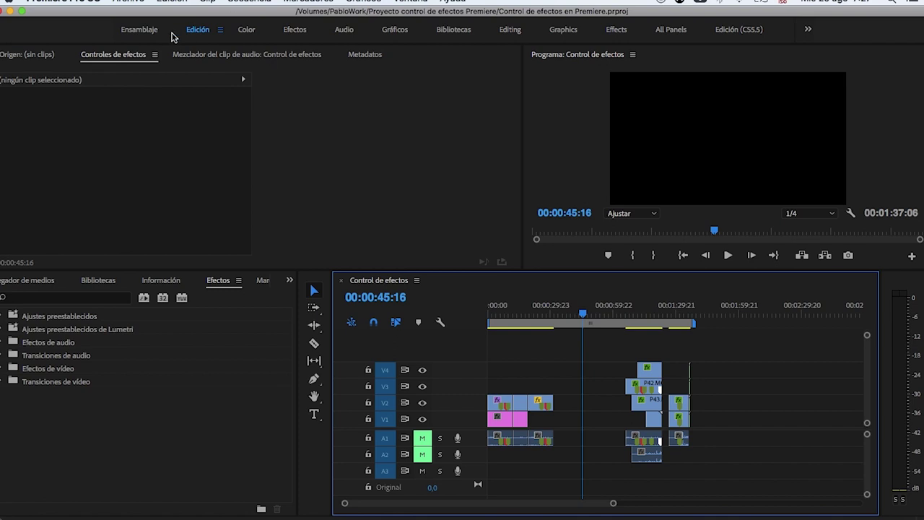
- Set the General project settings renderer to Solo software de Mercury Playback Engine
click(124, 4)
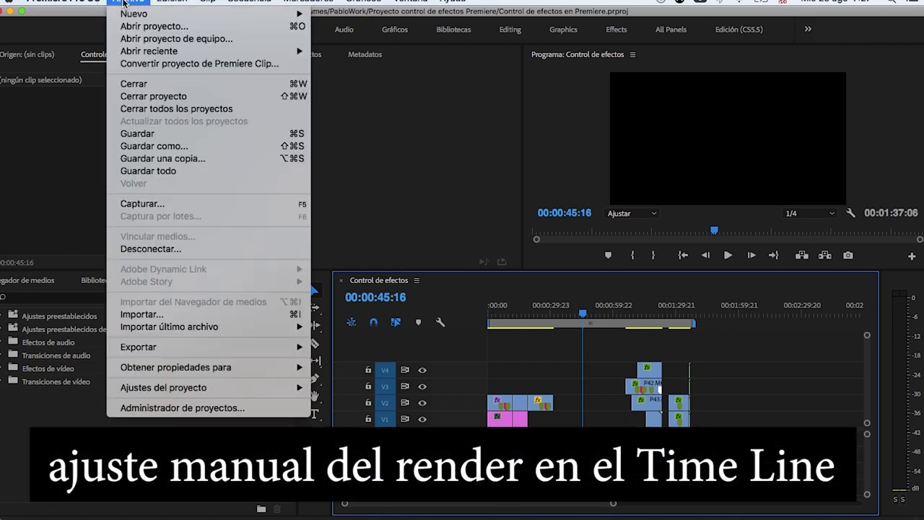
mouse_move(253, 389)
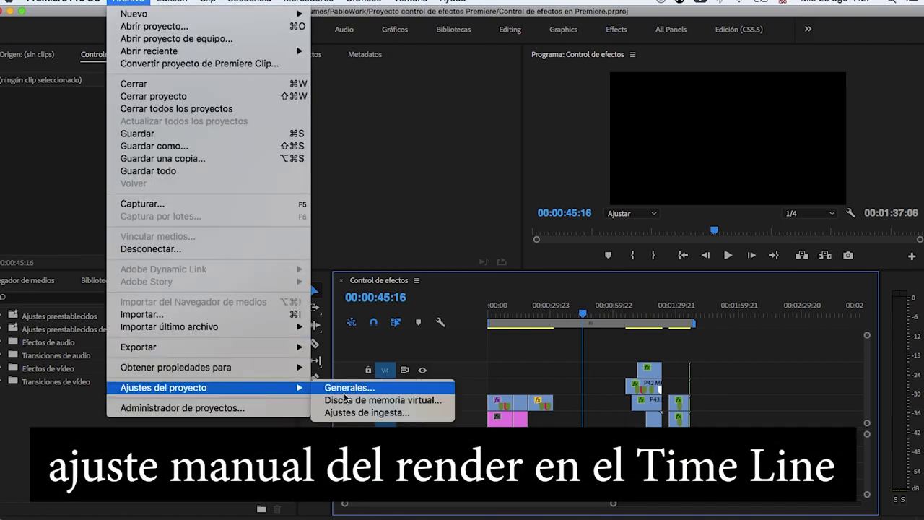
click(345, 393)
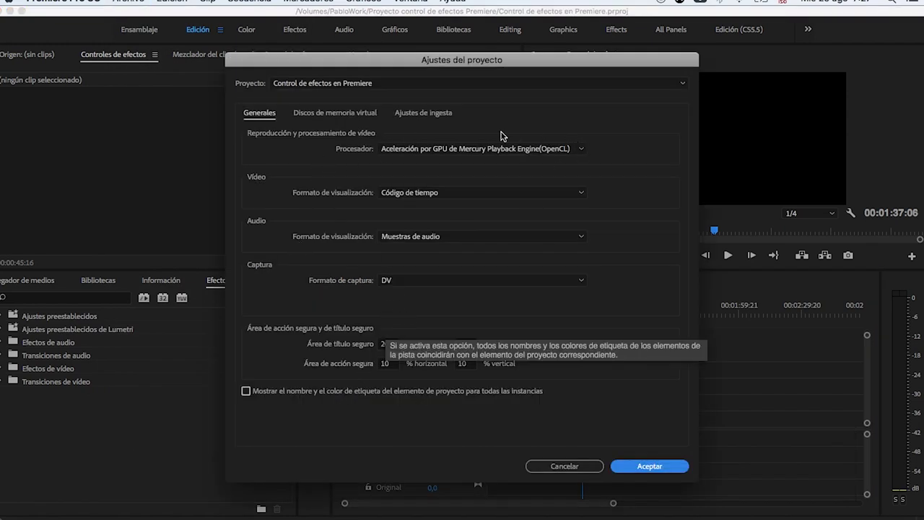
click(576, 149)
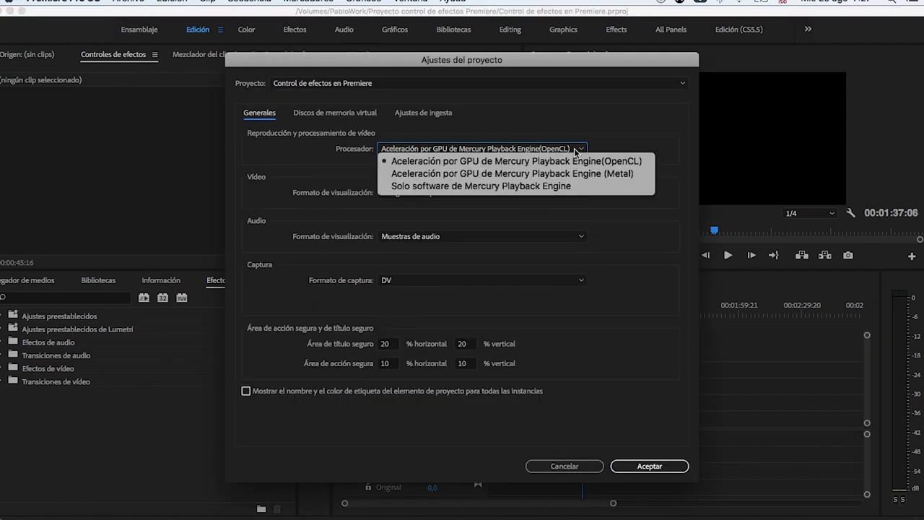
click(577, 187)
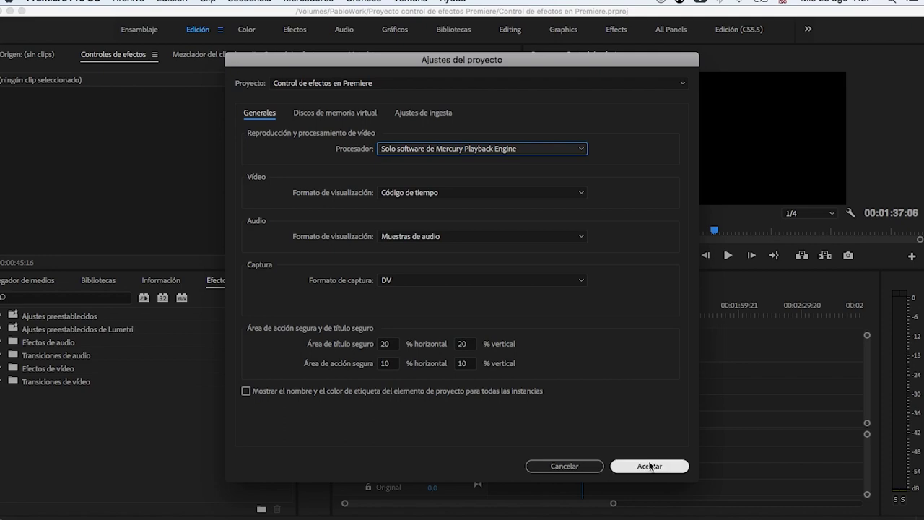
click(650, 466)
- Shorten the work area to the sequence's opening stretch and render its previews
drag(585, 311, 527, 320)
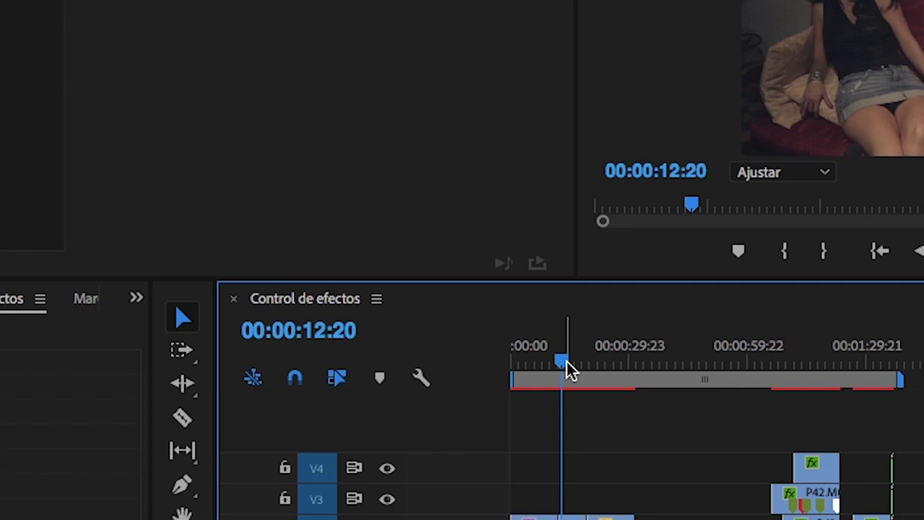
drag(793, 382, 566, 384)
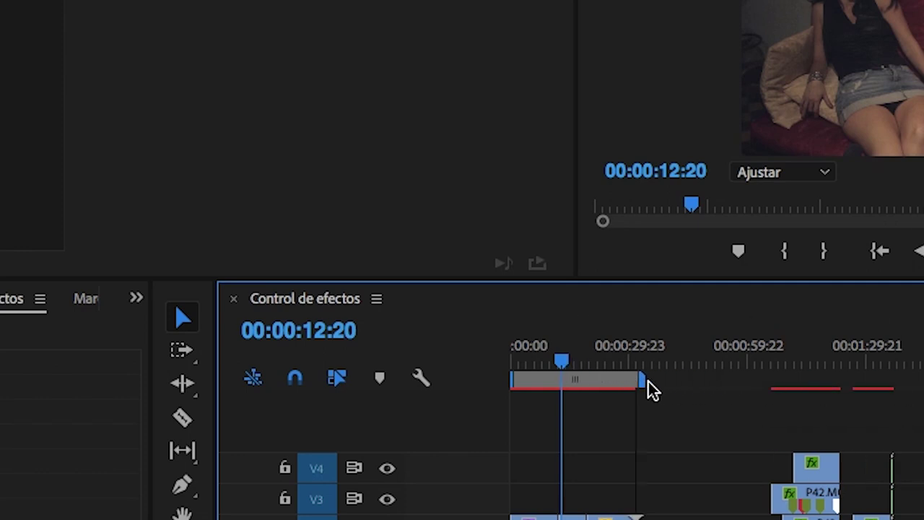
click(567, 387)
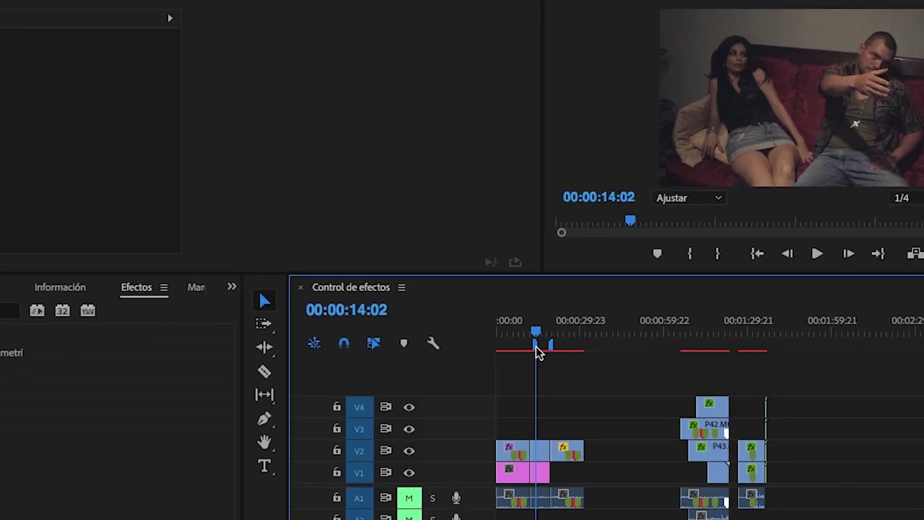
key(Return)
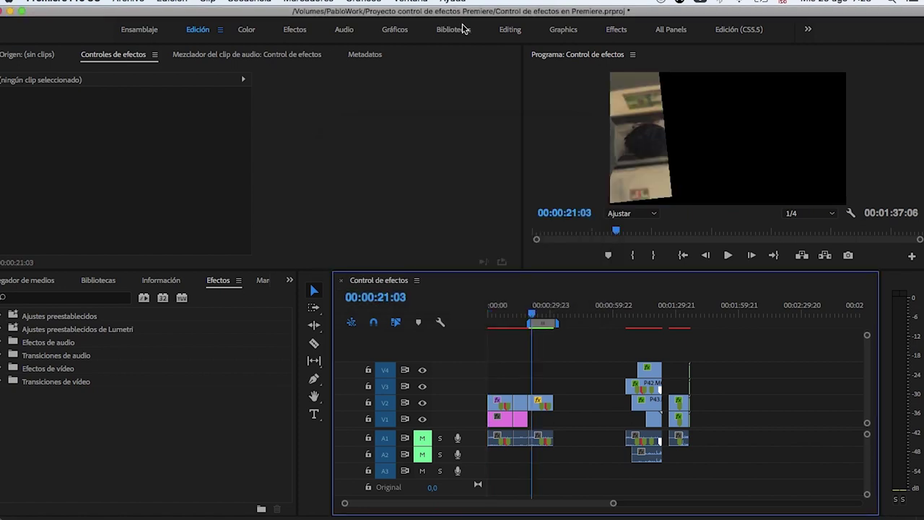
- Extend the work area across the whole sequence with the playhead back at the start
drag(557, 323, 693, 323)
key(Home)
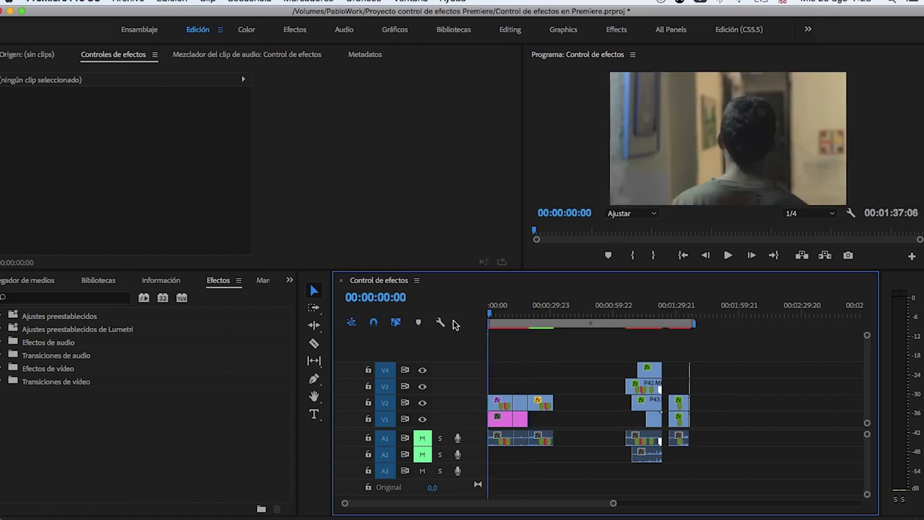
click(257, 3)
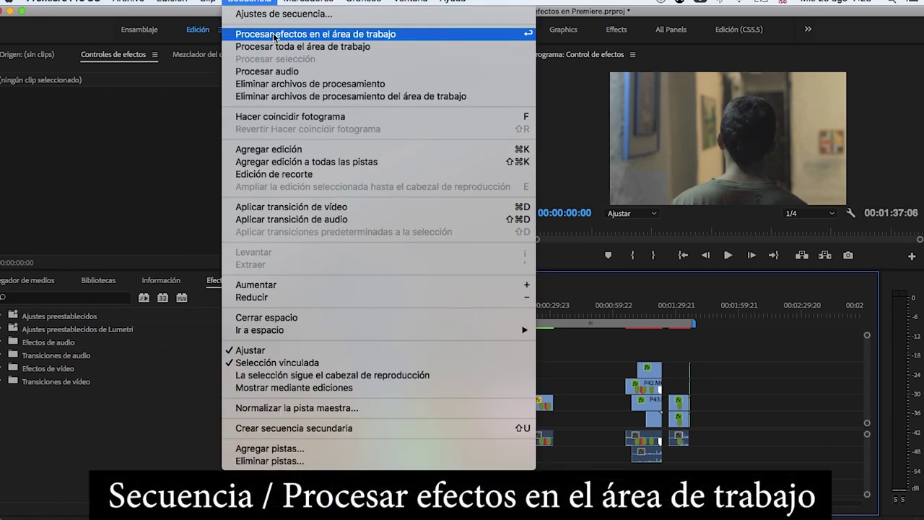
- Render effects across the full work area, 00:00:00:00 to 00:01:37:06
click(328, 36)
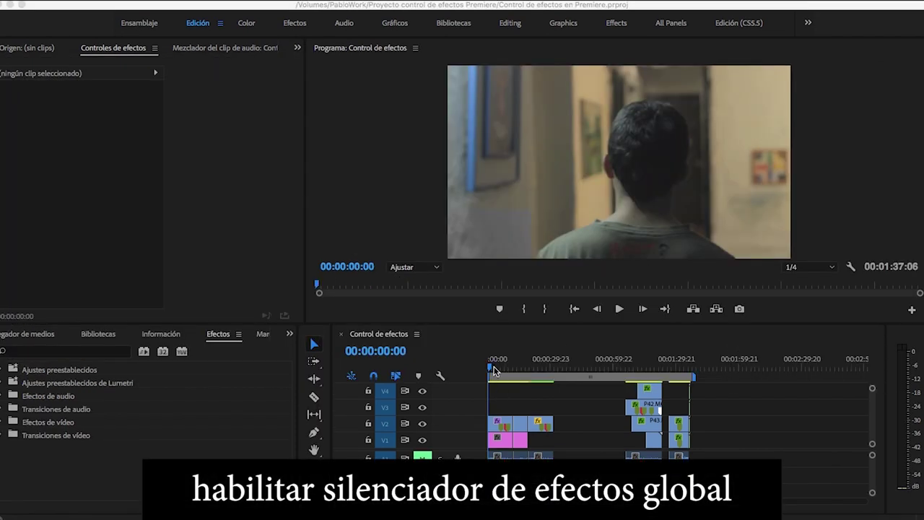
click(492, 369)
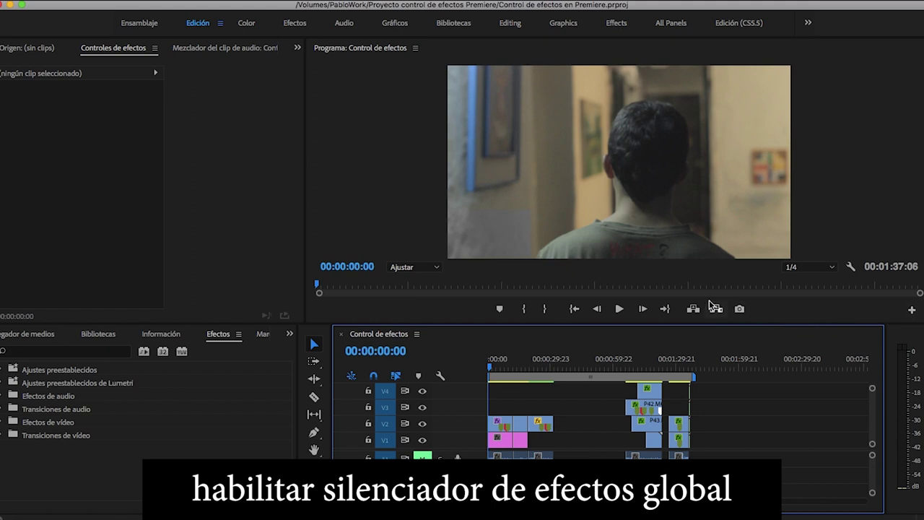
- Add the fx Silencio FX global button to the Program monitor's button bar
click(911, 311)
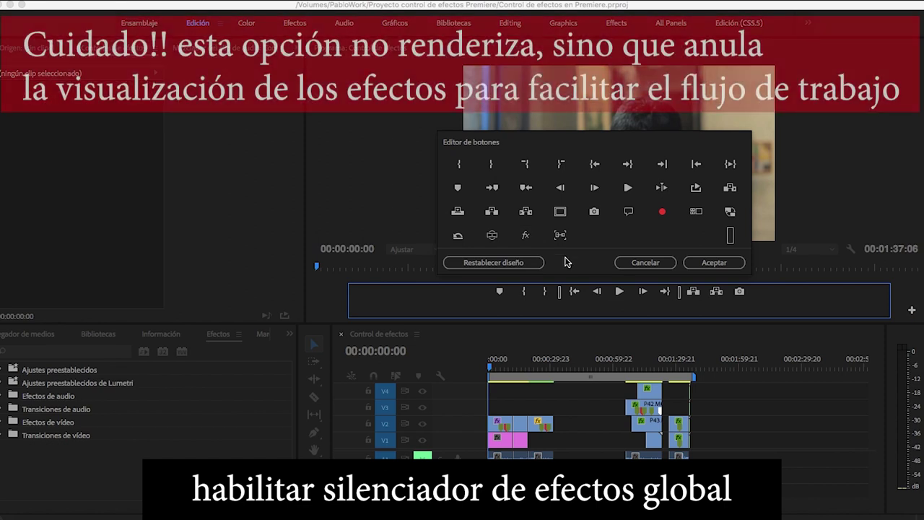
mouse_move(525, 235)
mouse_down()
mouse_move(759, 298)
mouse_move(763, 289)
mouse_up()
click(721, 264)
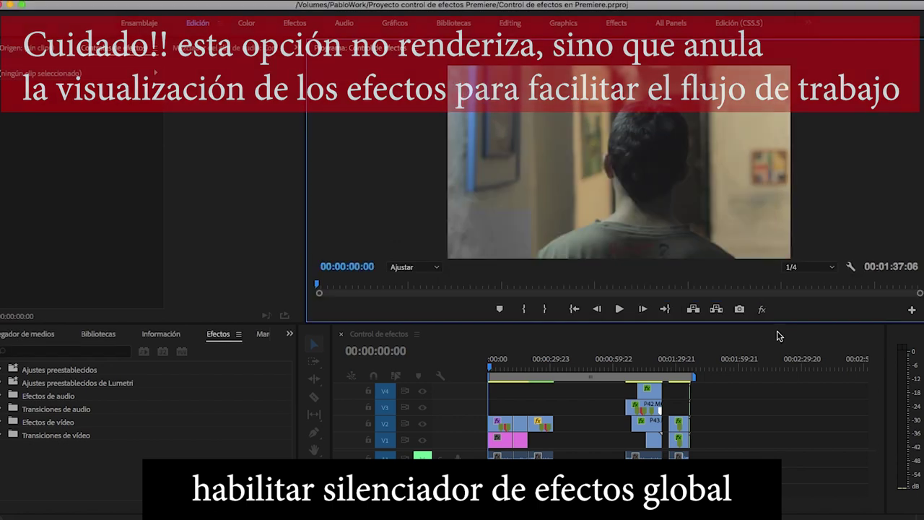
- Turn on global FX mute and play the sequence from the start
click(761, 310)
drag(493, 367, 490, 367)
key(space)
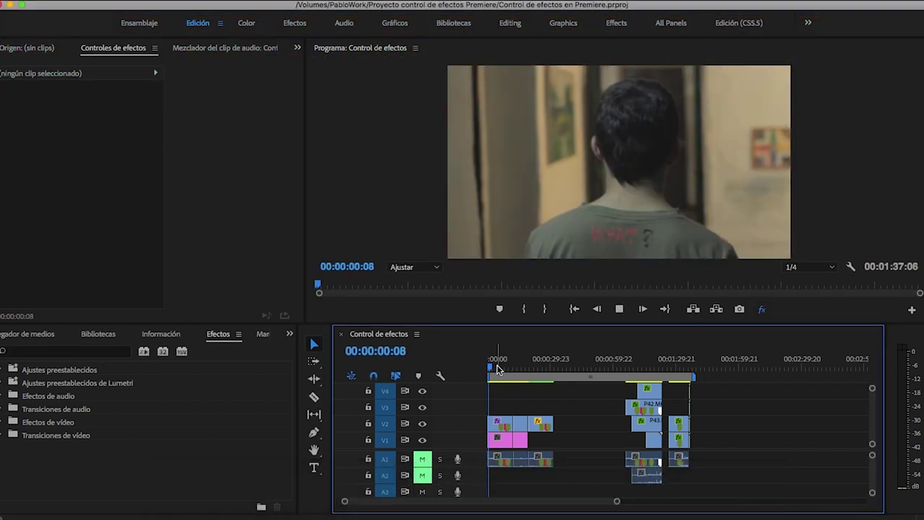